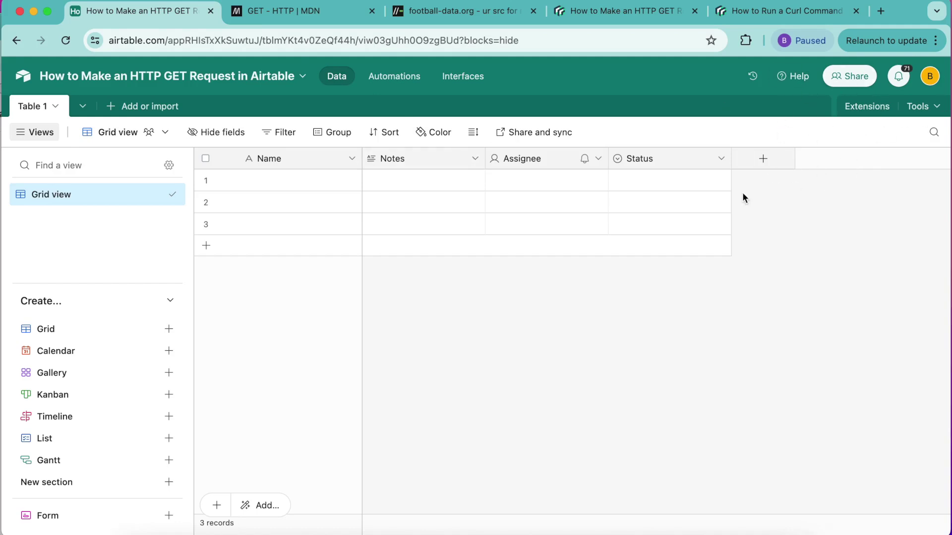
Step: Check the football-data.org site, then open the base's extensions panel to browse extensions
click(481, 16)
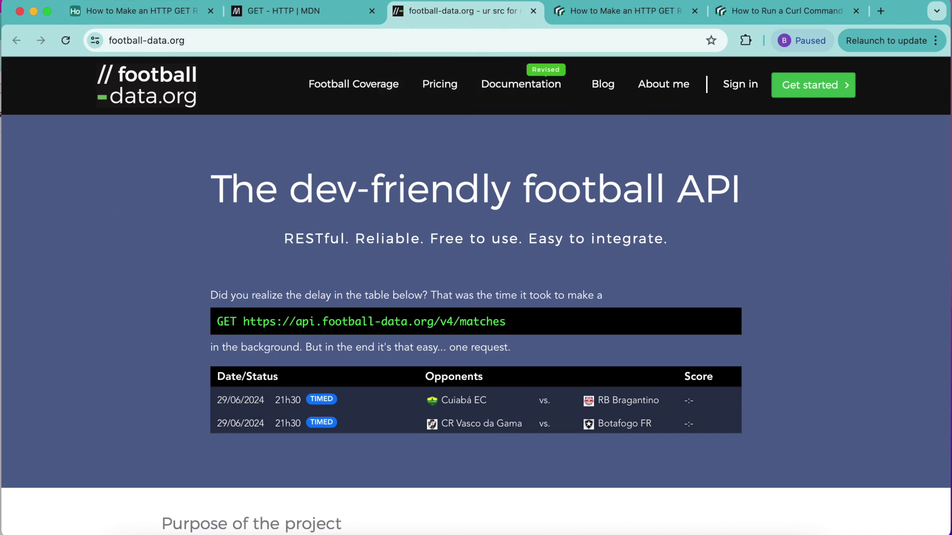
click(139, 11)
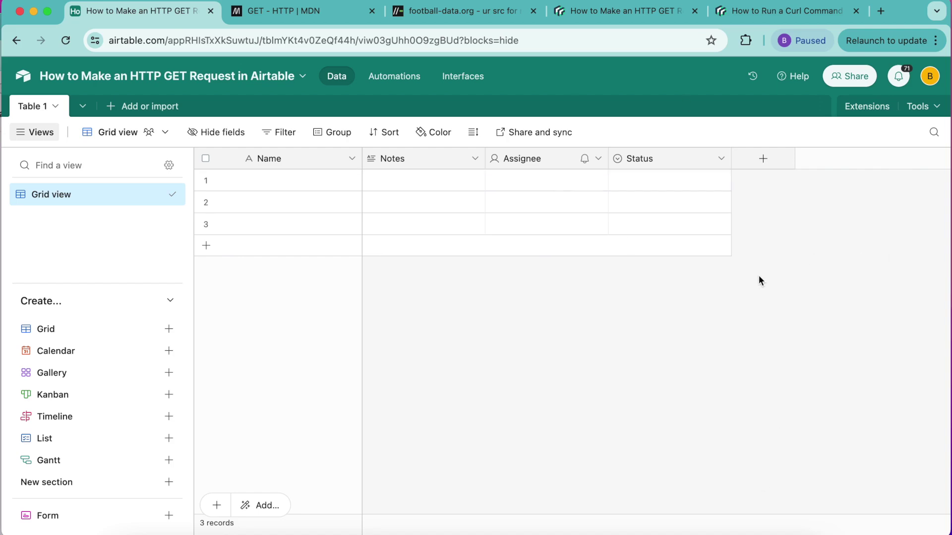
click(869, 108)
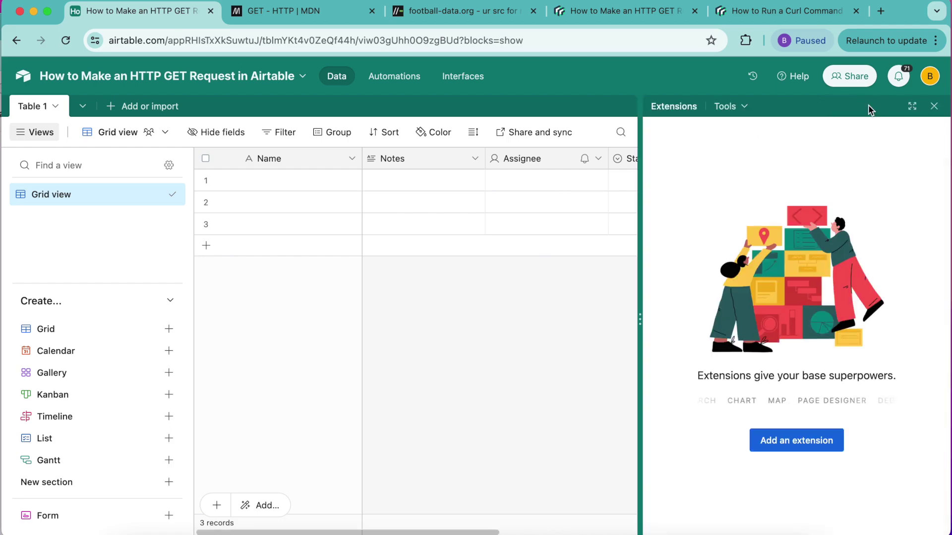
click(802, 440)
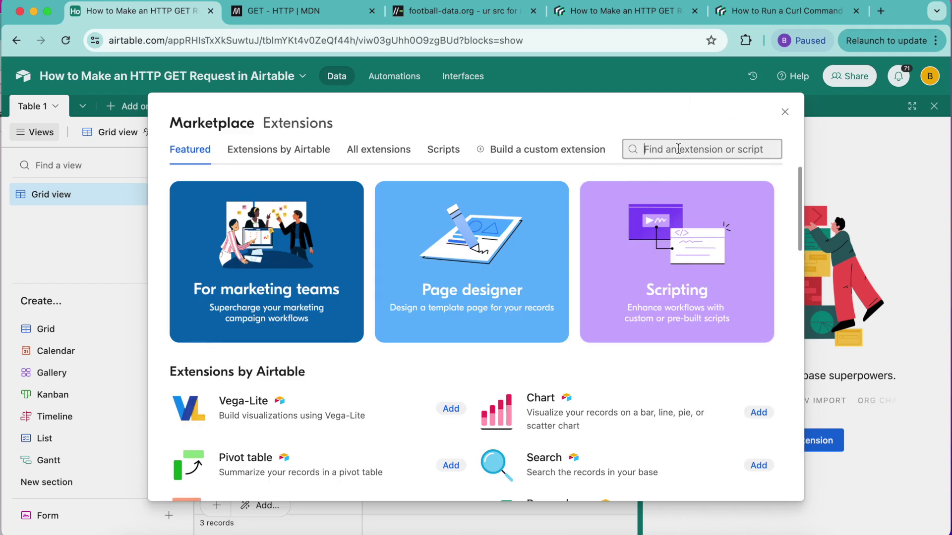
Step: Search 'data fet', install Data Fetcher in the base, and sign up with Google
click(735, 154)
text(data fet)
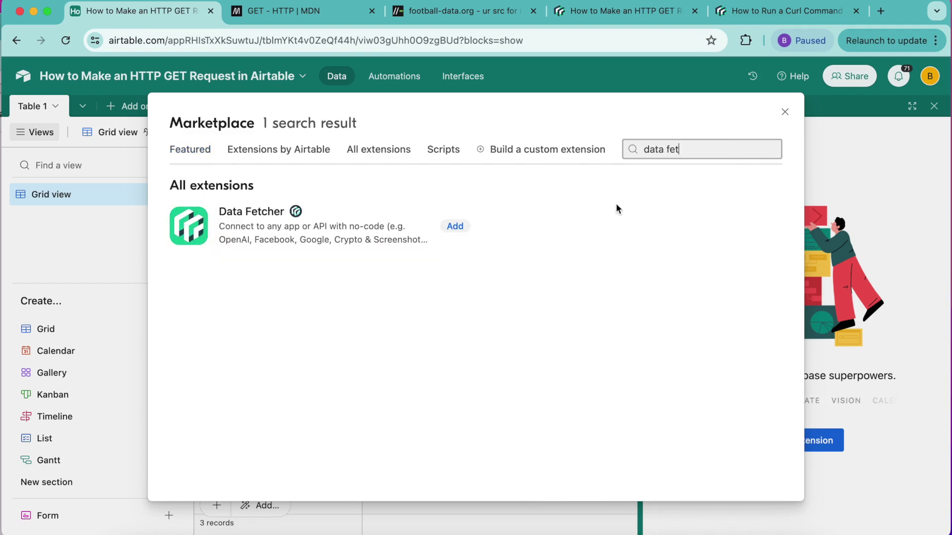
click(462, 231)
click(590, 389)
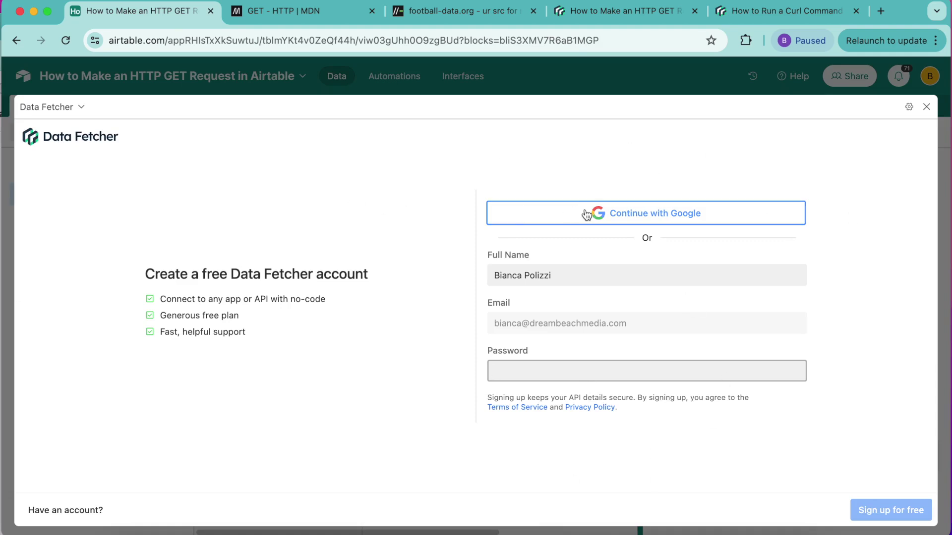
click(587, 214)
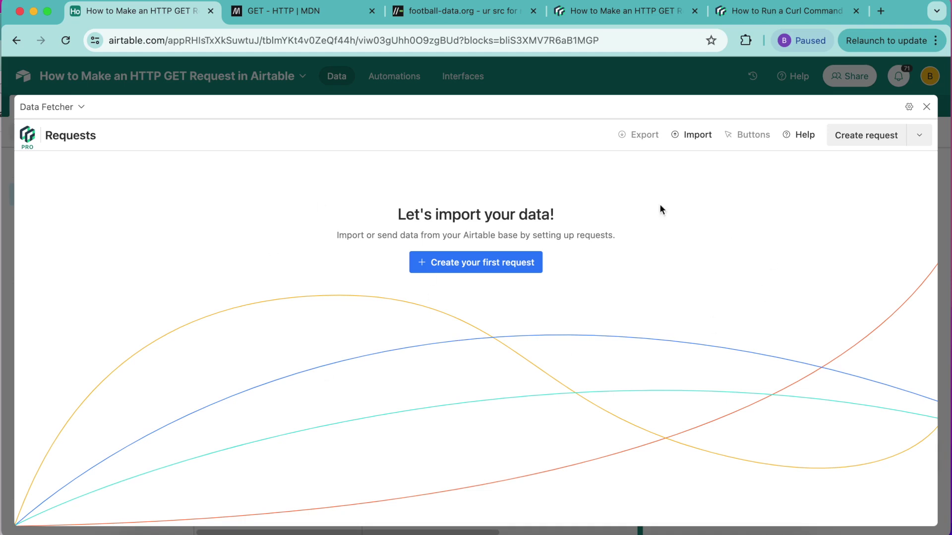
Step: Create a Custom request and rename it 'Fetch Football Competitions'
click(471, 271)
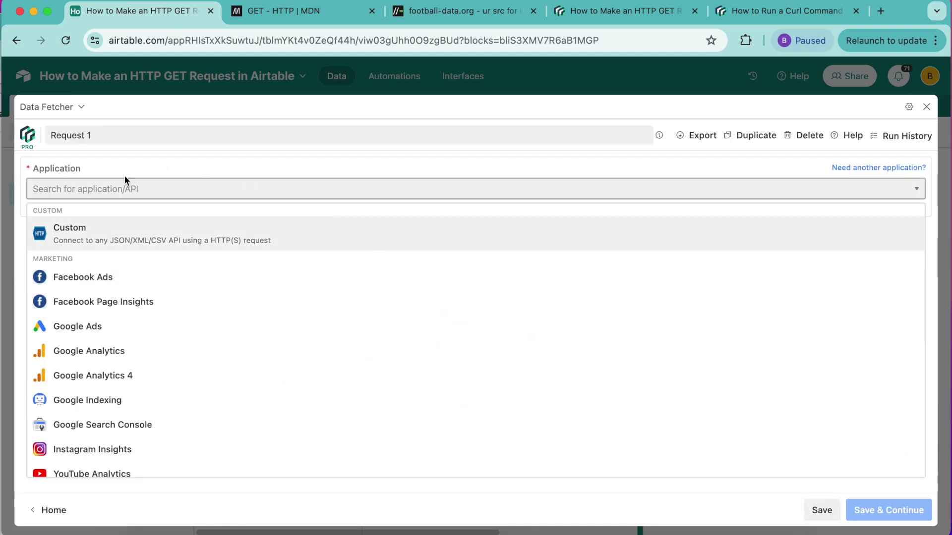
click(71, 229)
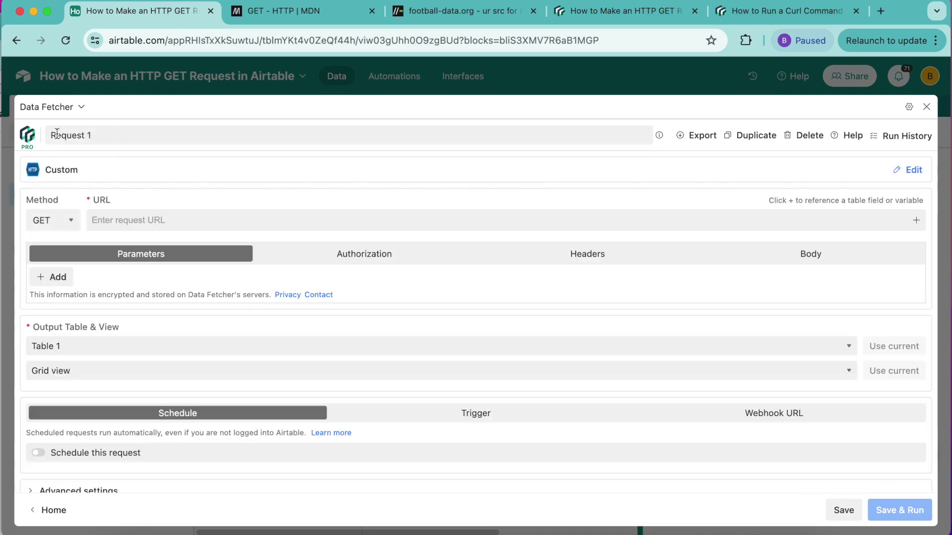
drag(113, 137, 45, 134)
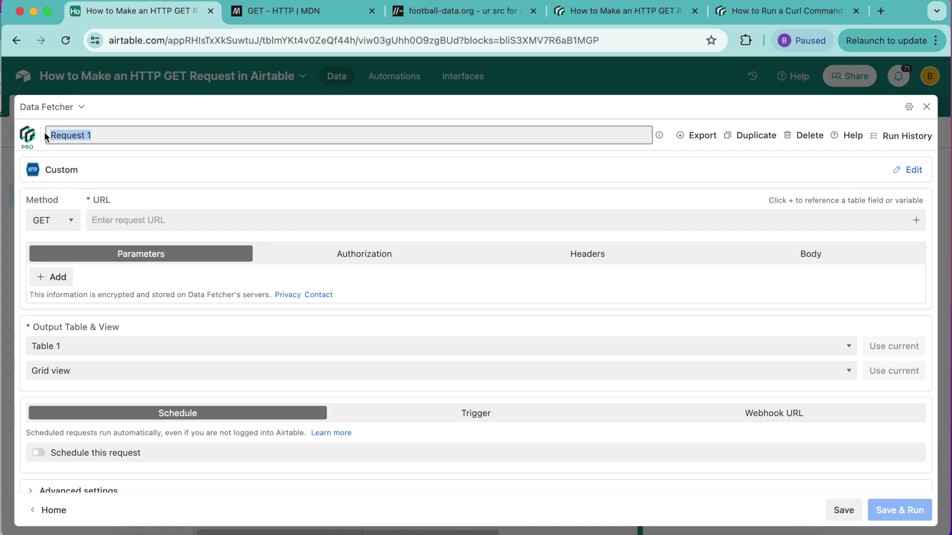
text(Fetch Football Competitions)
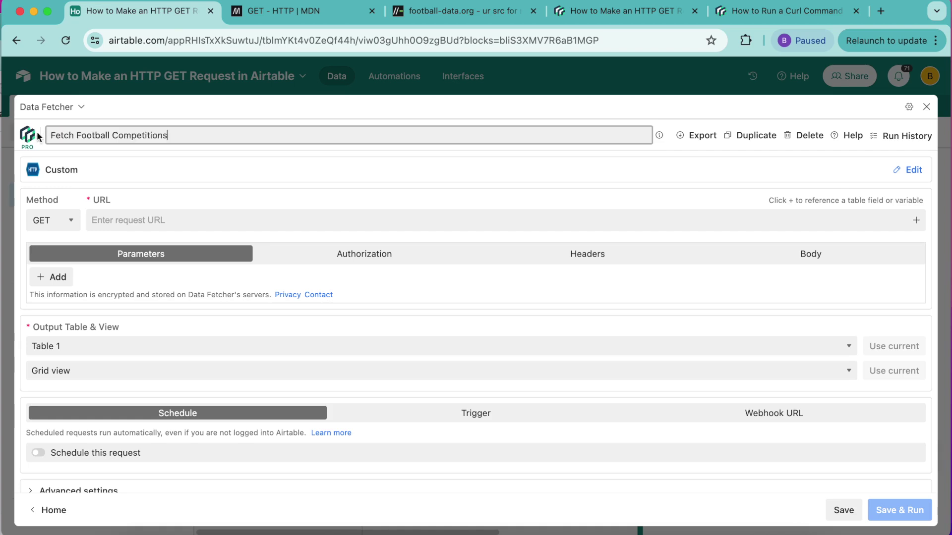
Step: Paste the API base address from football-data.org as the URL and append 'competitions'
click(45, 201)
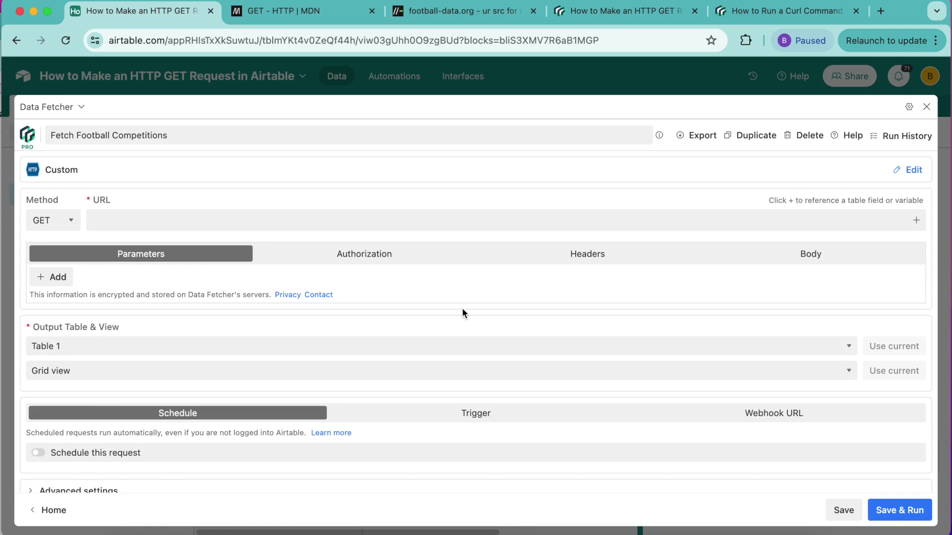
click(439, 13)
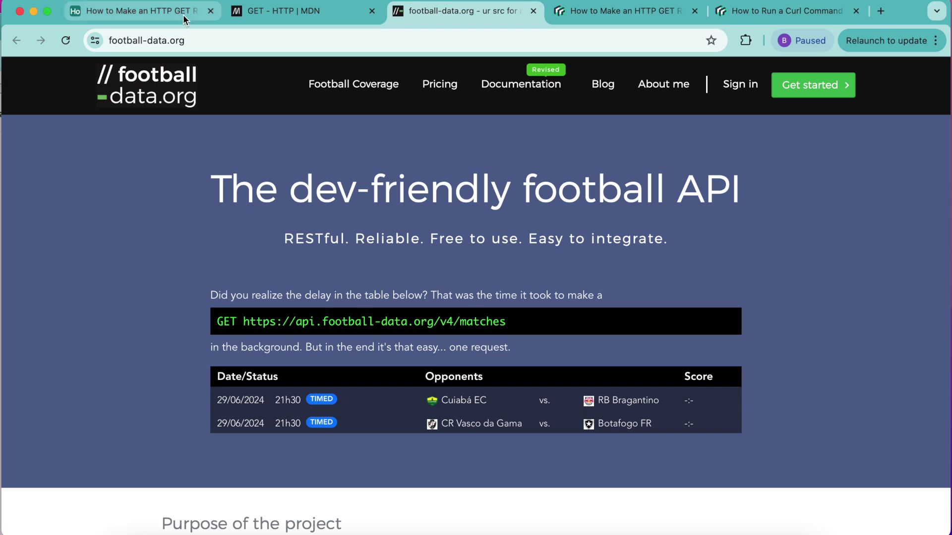
drag(462, 322, 243, 322)
key(super+c)
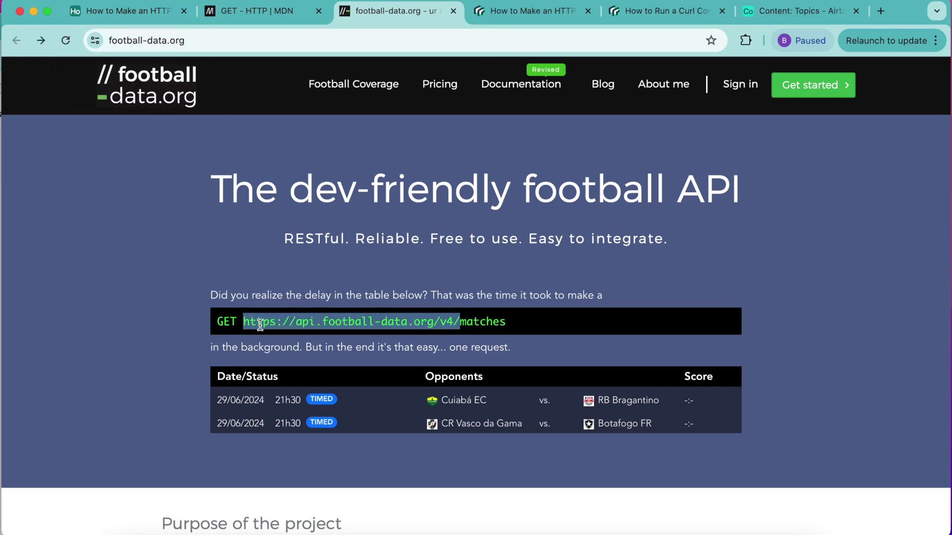
click(129, 10)
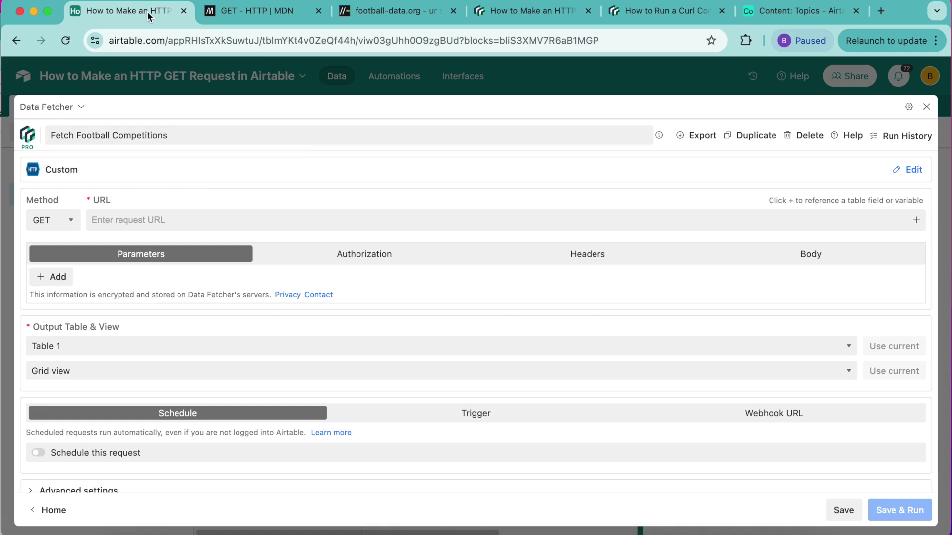
click(250, 213)
key(super+v)
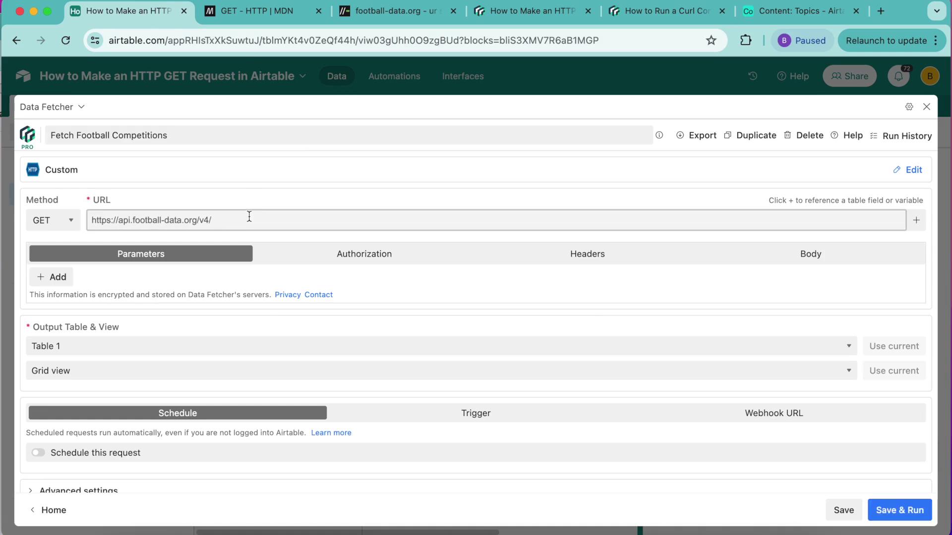
text(competitions)
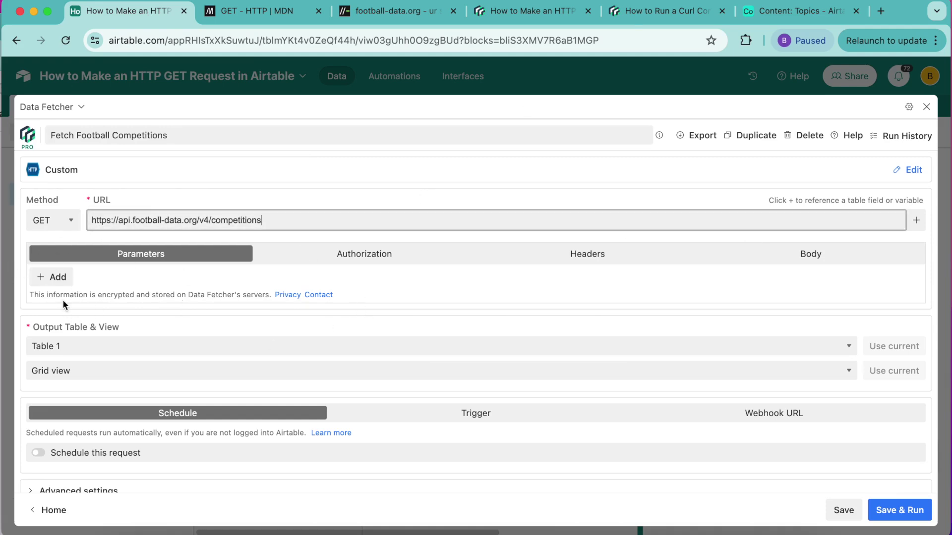
Step: Add query parameter 'areas' with value 2224, then save and run the request
click(54, 277)
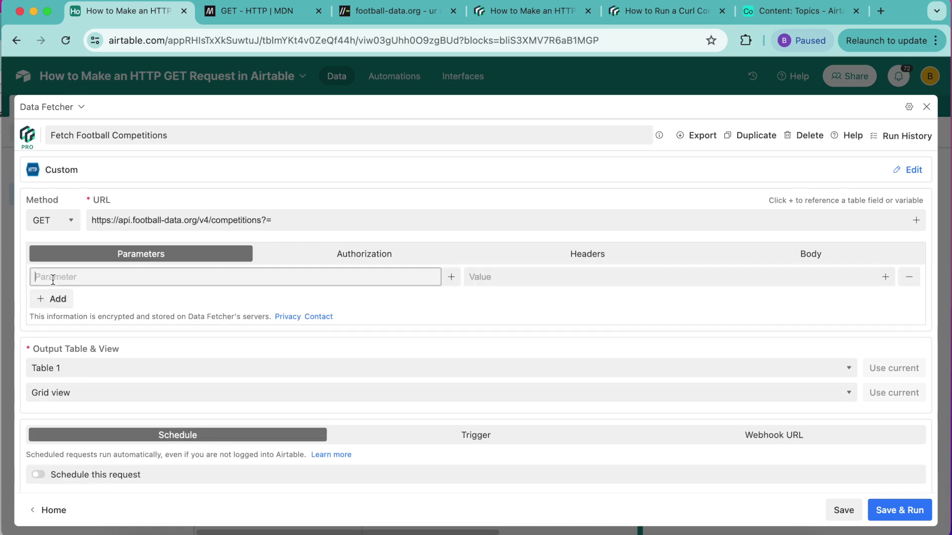
text(areas)
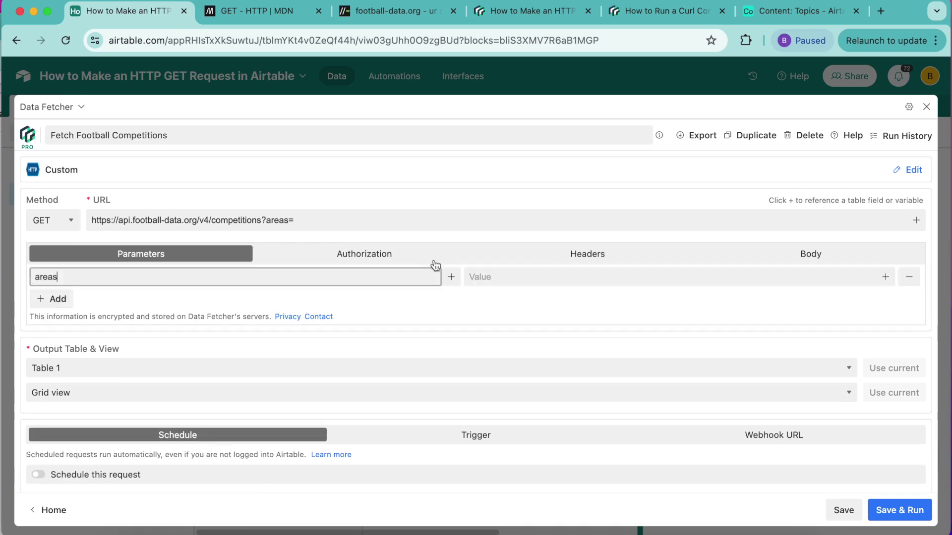
click(485, 278)
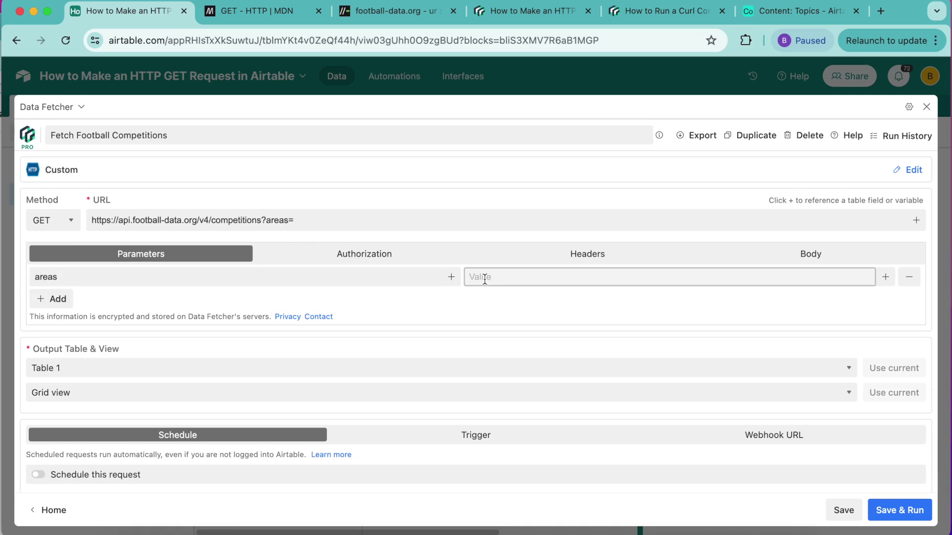
text(2224)
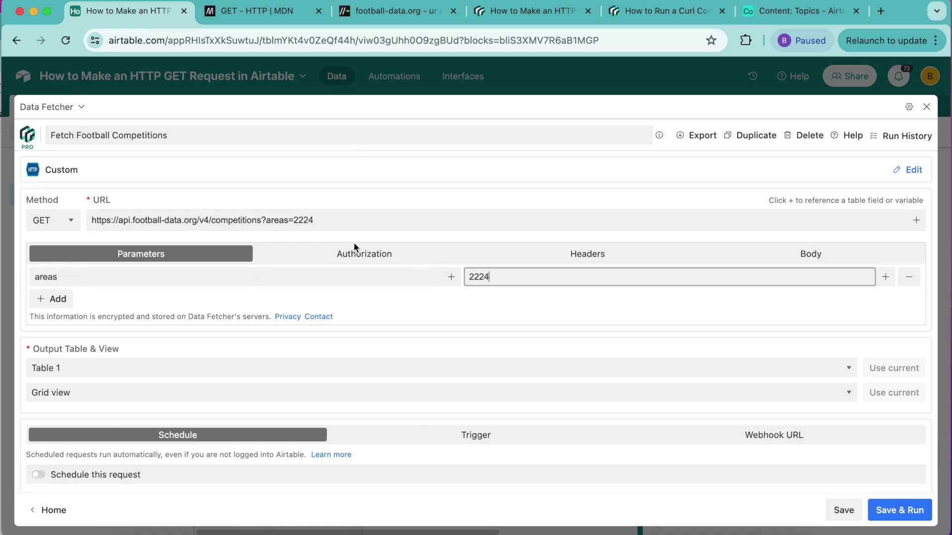
click(899, 510)
Step: Confirm the Table 1 output update and deselect all response fields in the mapping
click(430, 362)
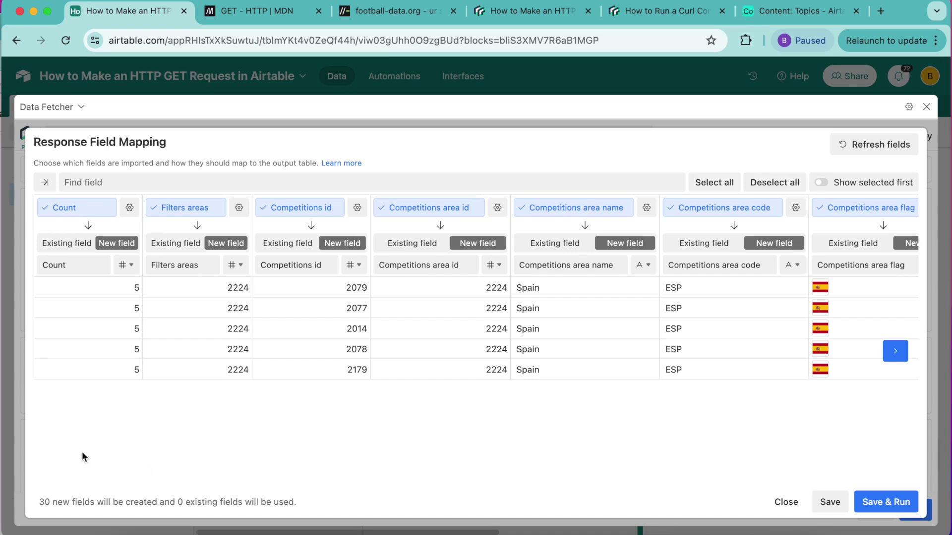
scroll(534, 253, right, 3)
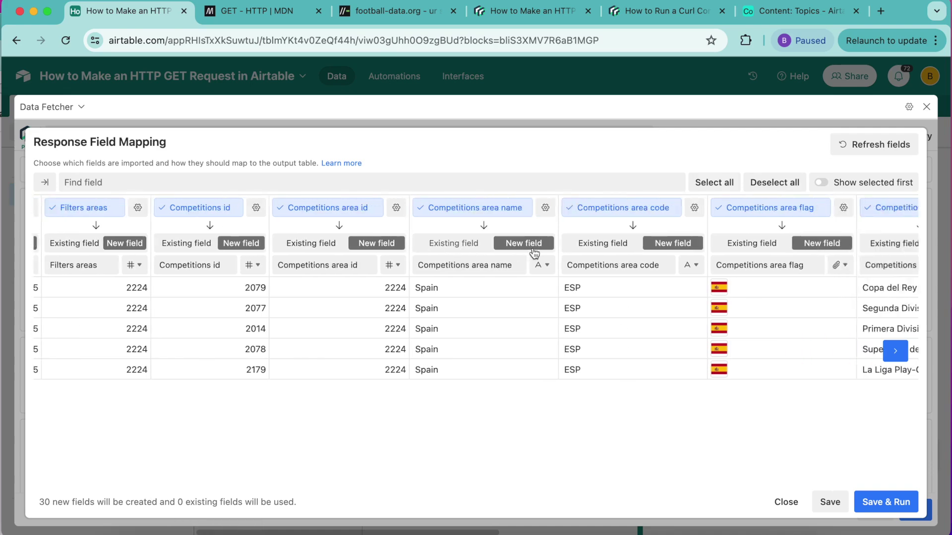
scroll(584, 238, right, 2)
scroll(584, 238, left, 5)
click(758, 184)
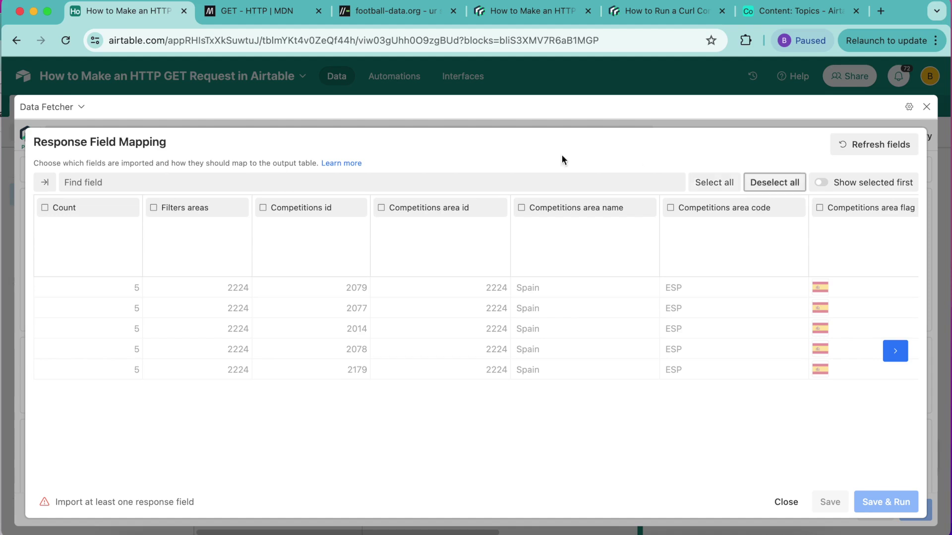
Step: Import Competitions id as new field 'Id' and area name as new field 'Area'
click(283, 210)
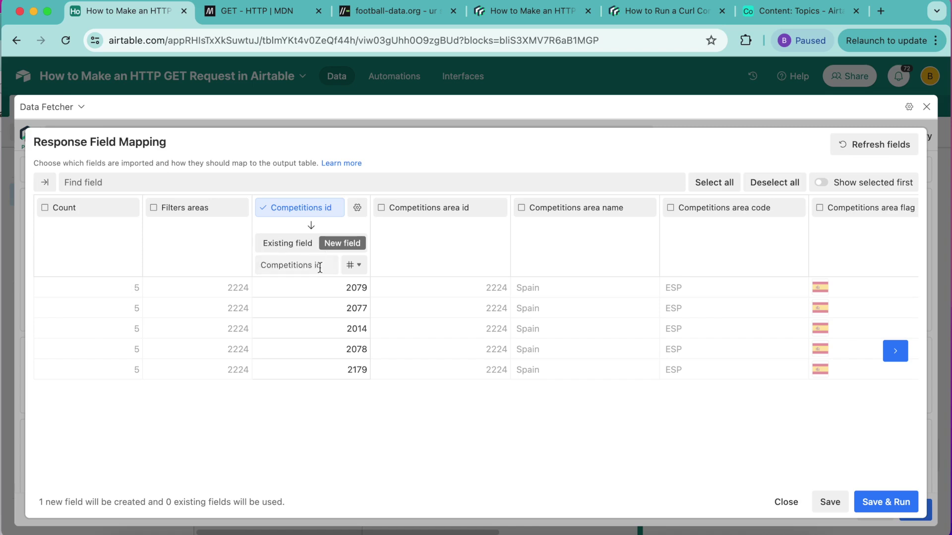
drag(321, 265, 222, 271)
text(Id)
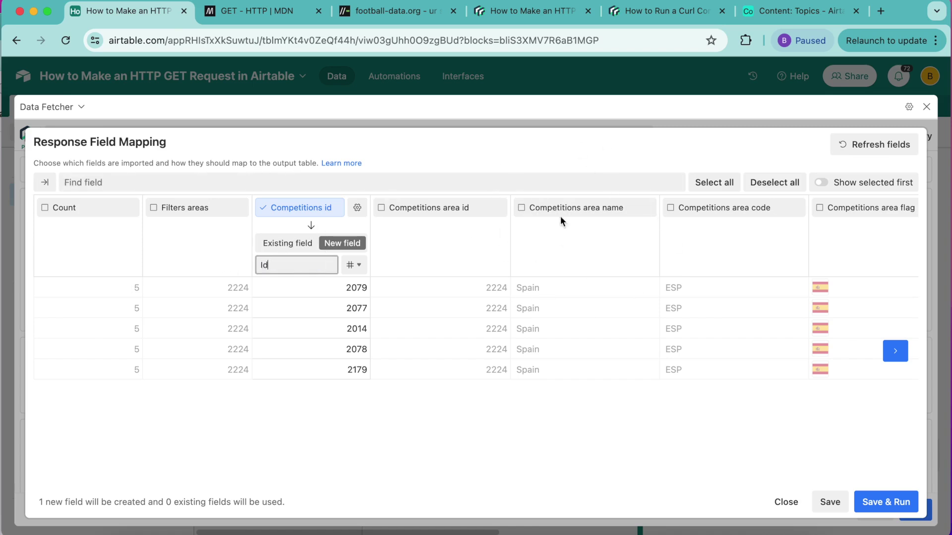
click(523, 209)
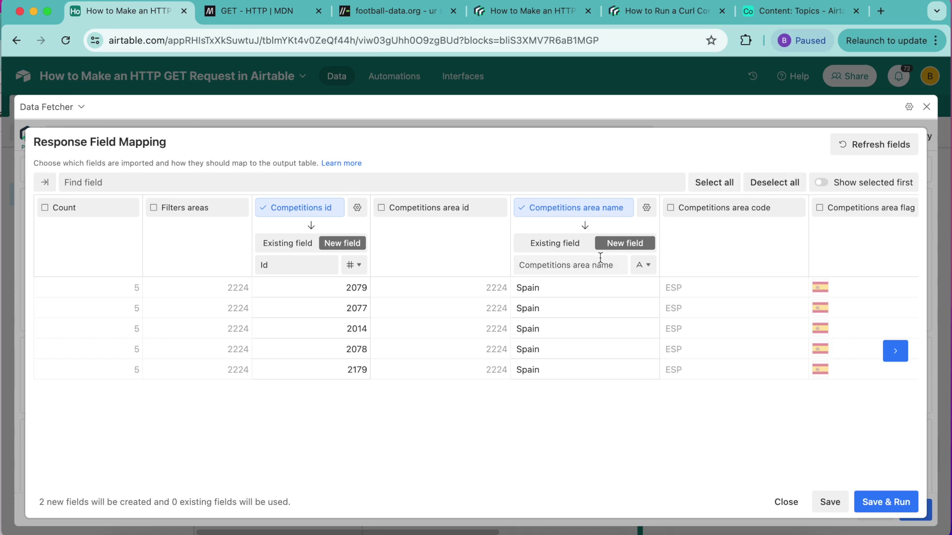
click(577, 264)
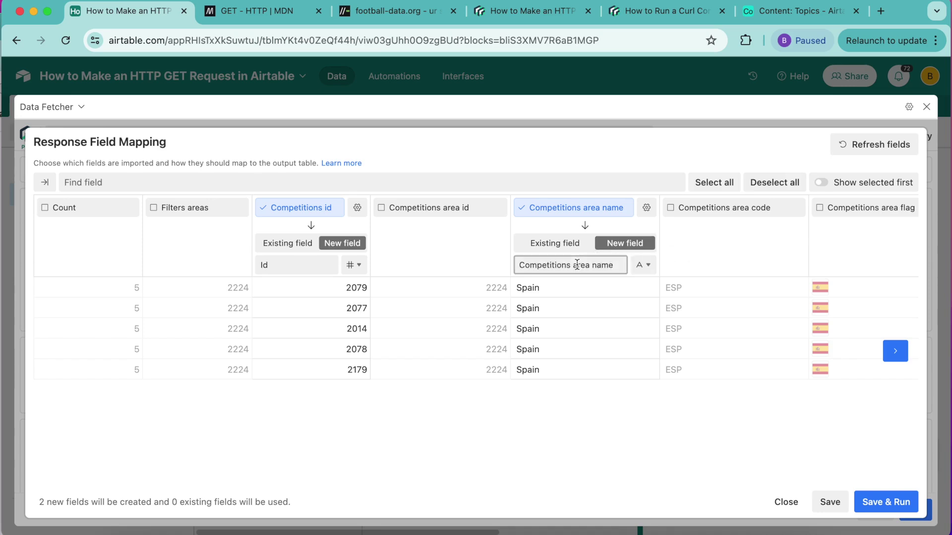
triple_click(577, 265)
text(Area)
click(564, 409)
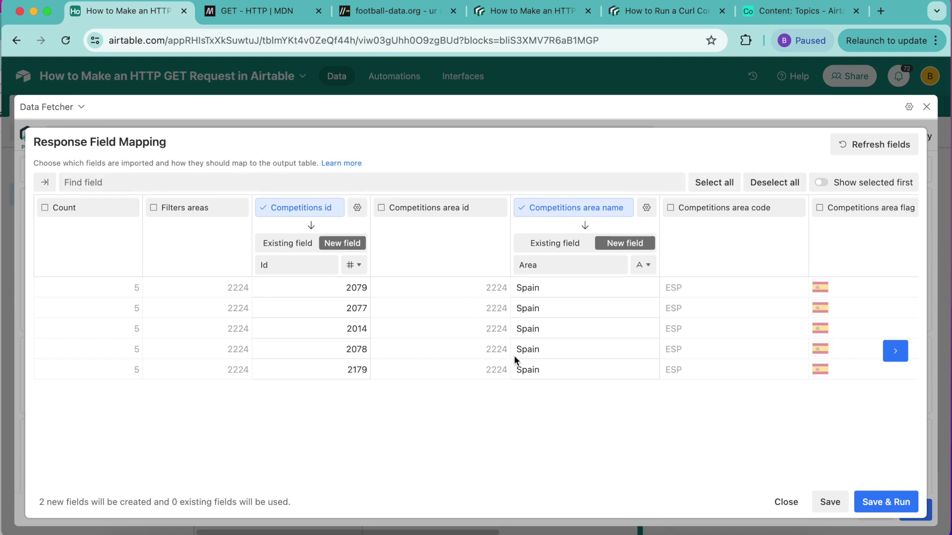
Step: Map competition names into the existing Name field
scroll(514, 356, right, 5)
scroll(514, 355, right, 2)
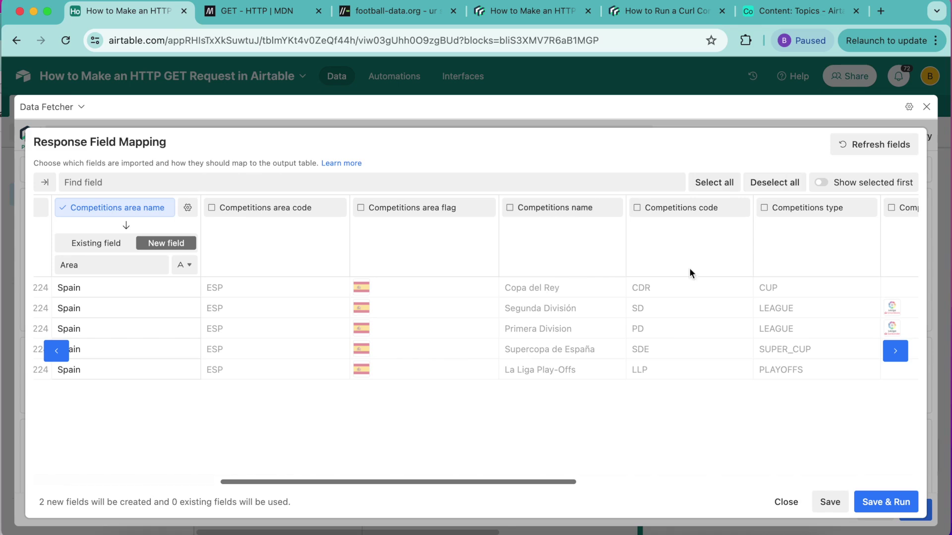
click(510, 208)
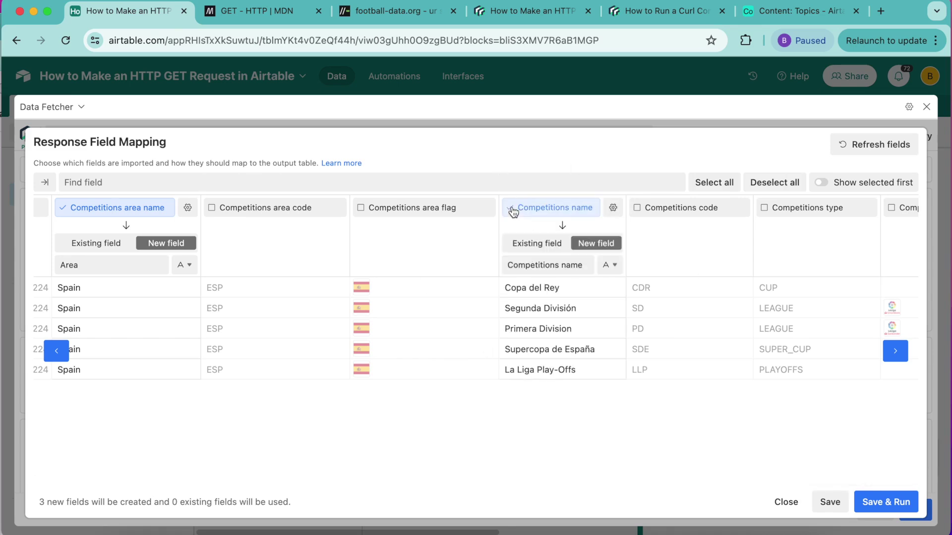
click(561, 243)
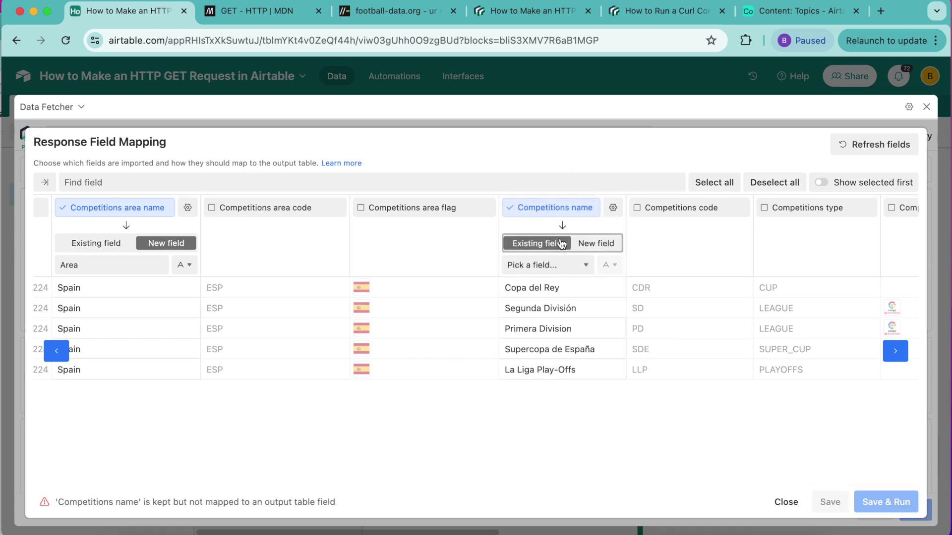
click(555, 265)
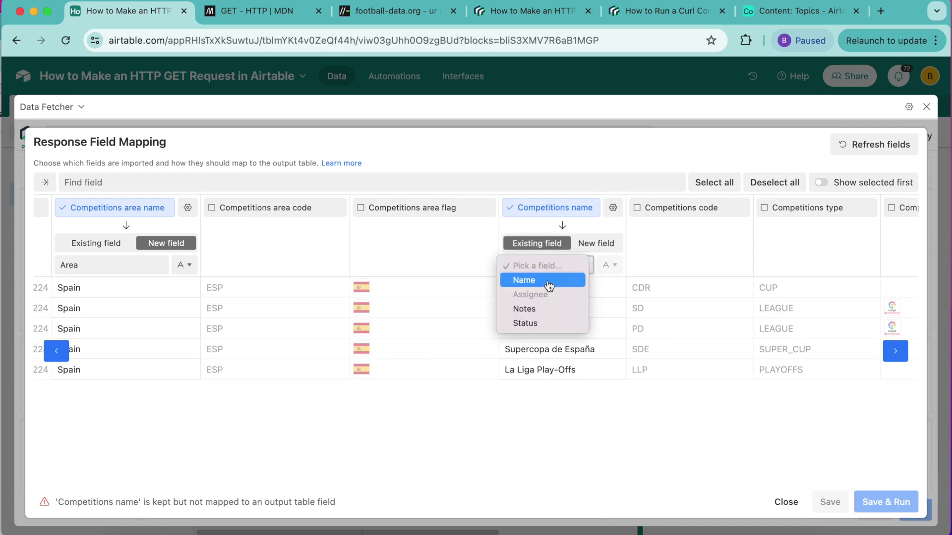
click(545, 280)
Step: Import competition type as a new single select field named 'Type'
scroll(601, 427, right, 6)
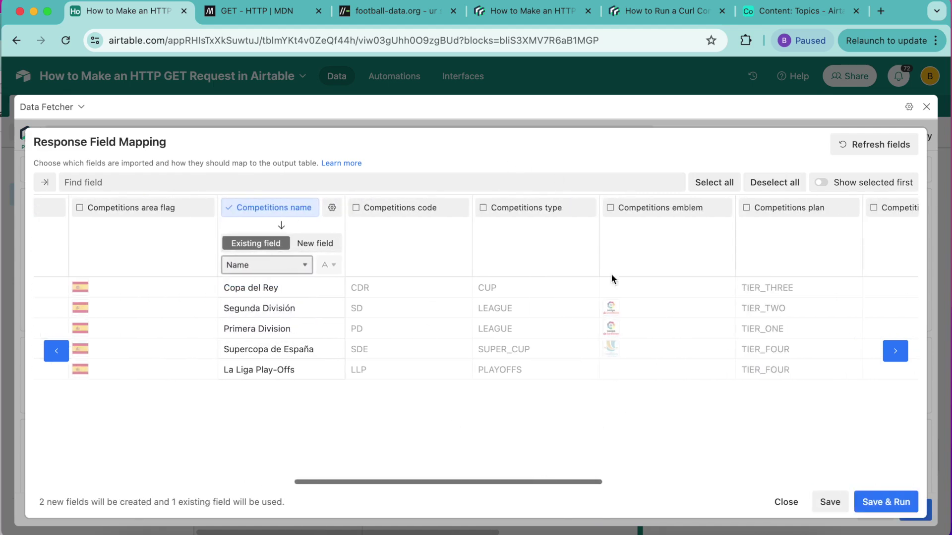
click(507, 210)
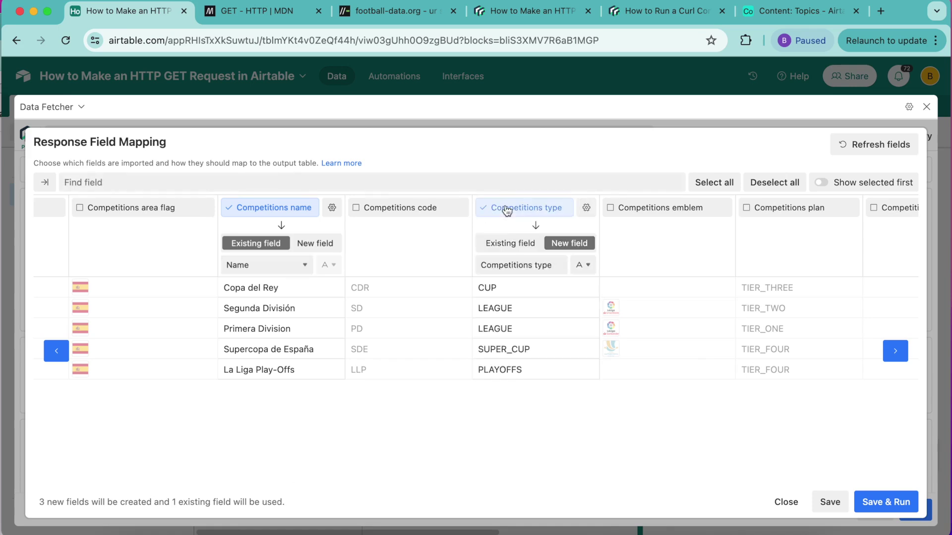
click(540, 265)
drag(540, 266, 447, 270)
text(Type)
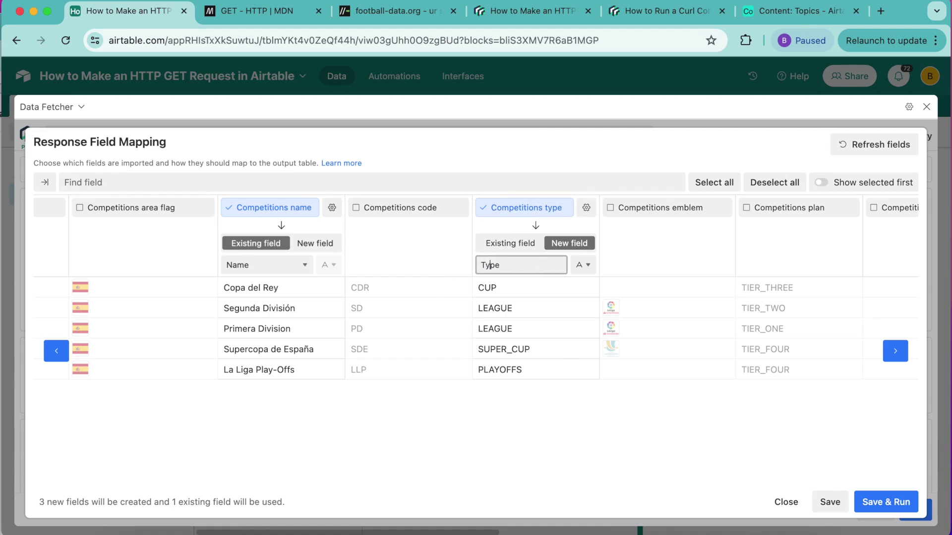
click(584, 265)
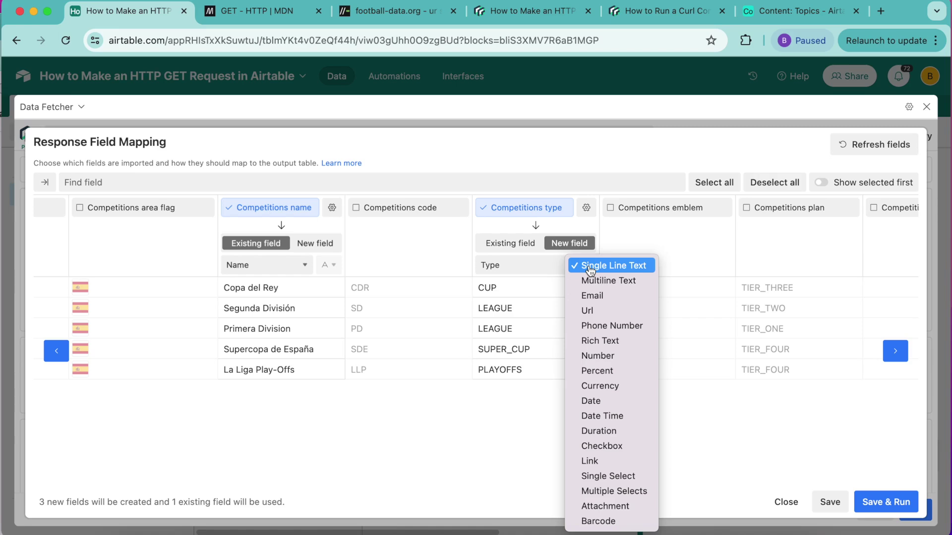
click(621, 476)
Step: Import the season start date as 'Current season start date', then save and run
scroll(647, 411, right, 10)
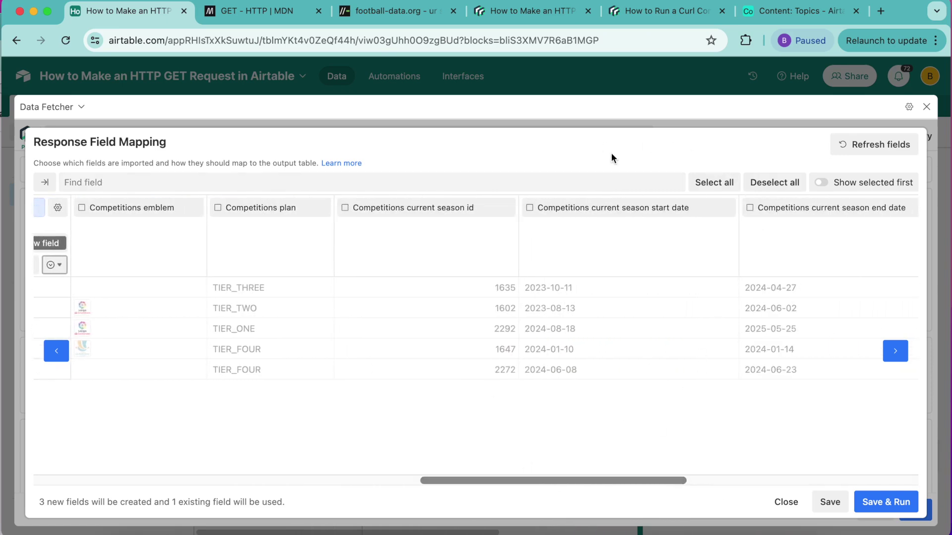
click(530, 208)
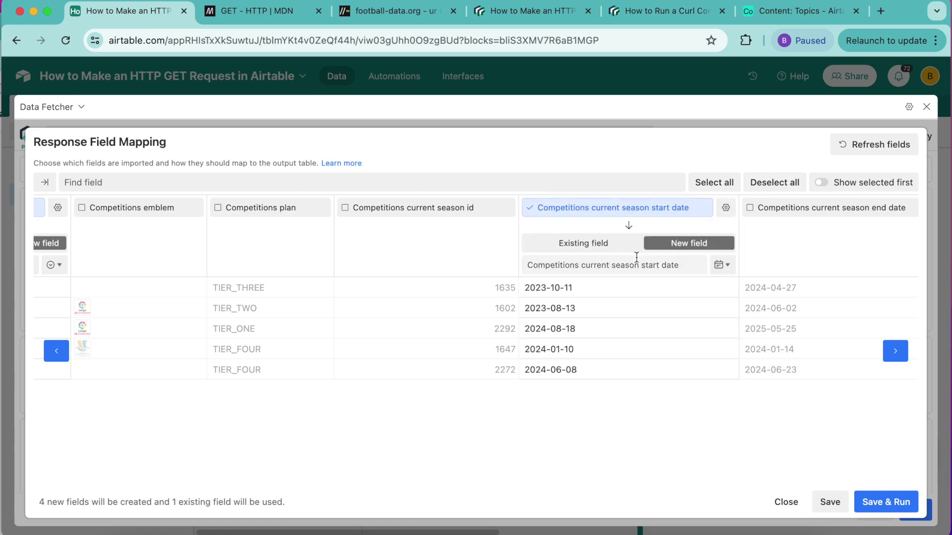
drag(585, 264, 520, 264)
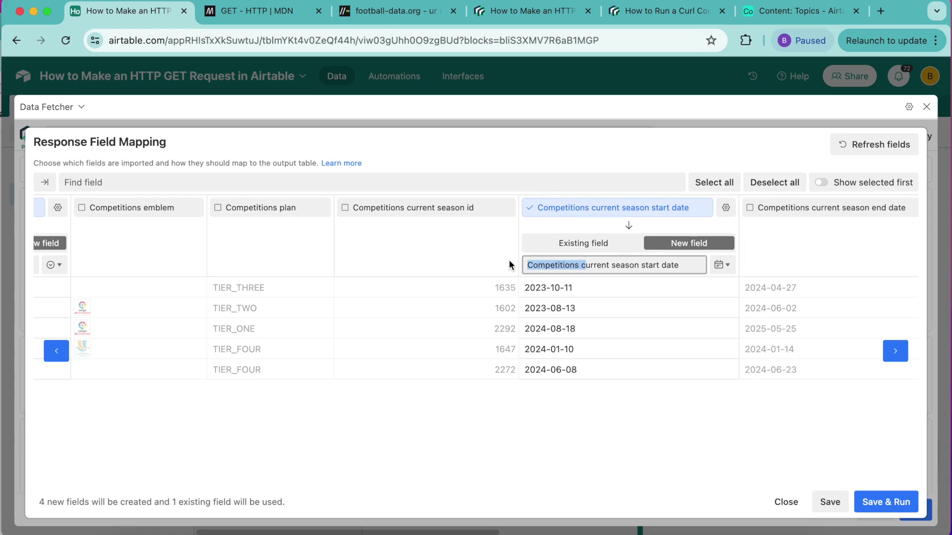
text(C)
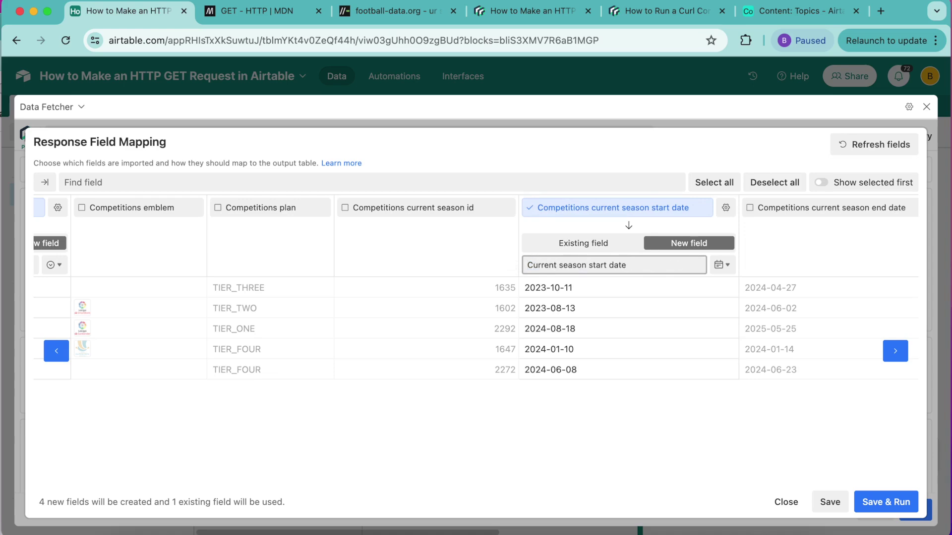
click(528, 444)
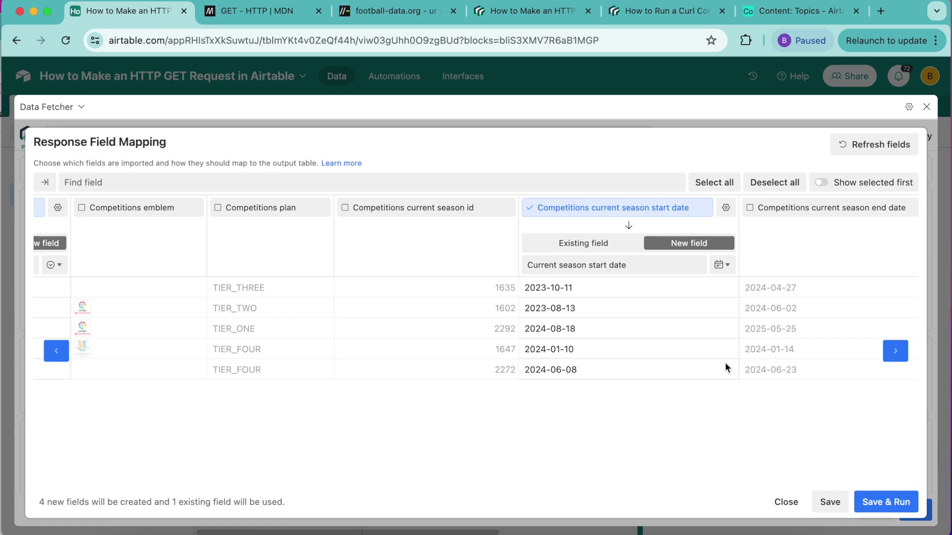
click(885, 502)
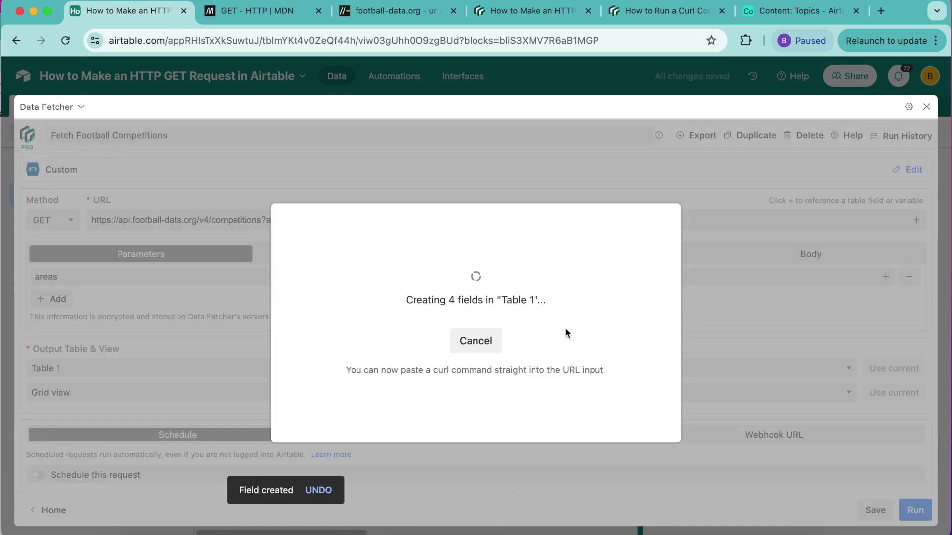
Step: Show the output table of five Spanish competitions, hide the extensions panel, then reopen it
click(447, 356)
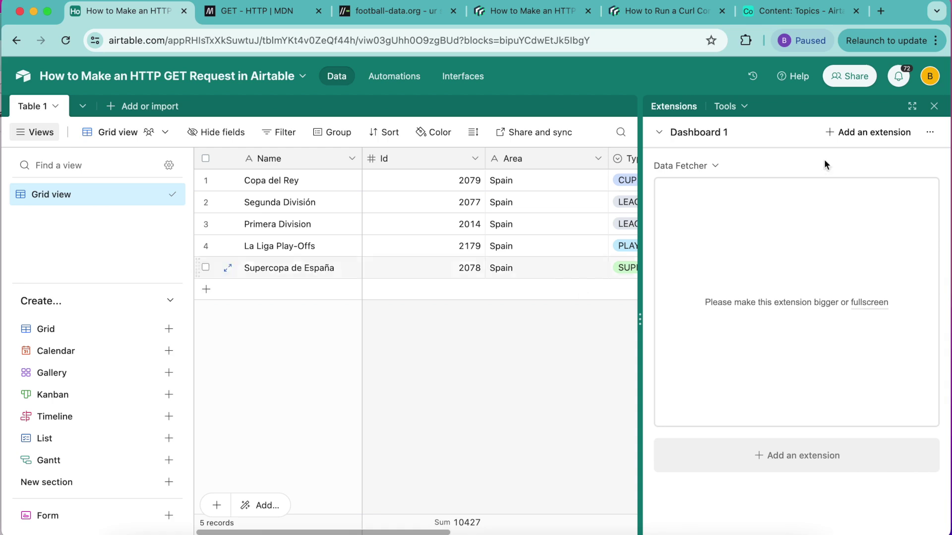
click(933, 107)
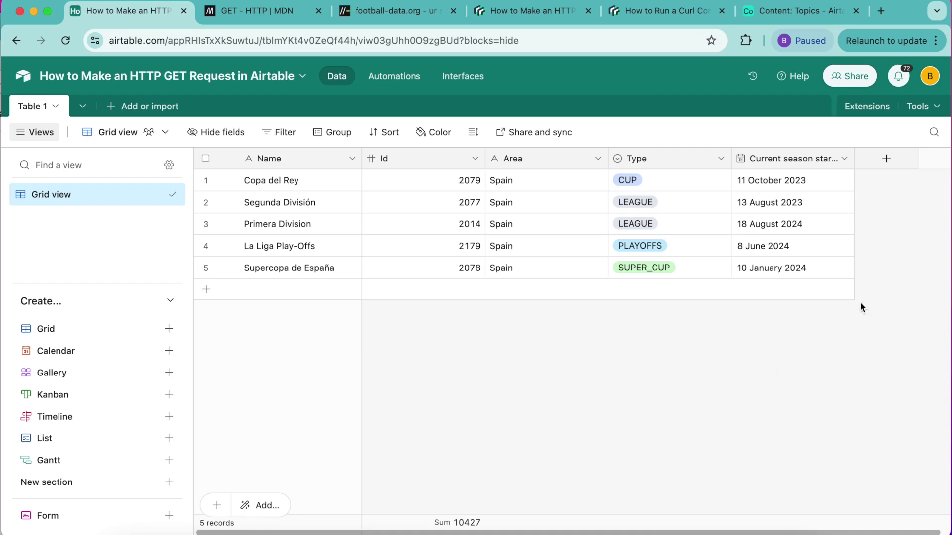
click(867, 108)
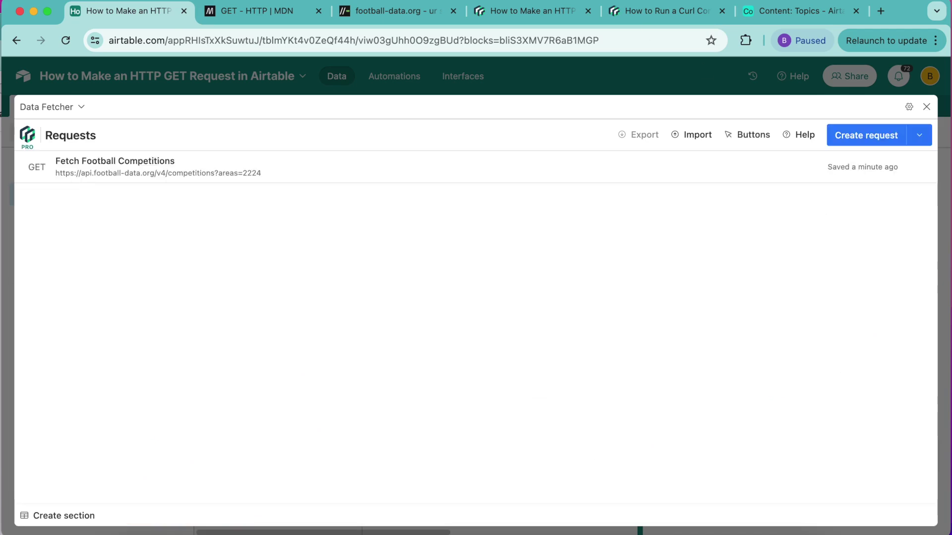
Step: Open Fetch Football Competitions, keep authorization None, view Headers, then check the Data Fetcher blog guide
click(202, 170)
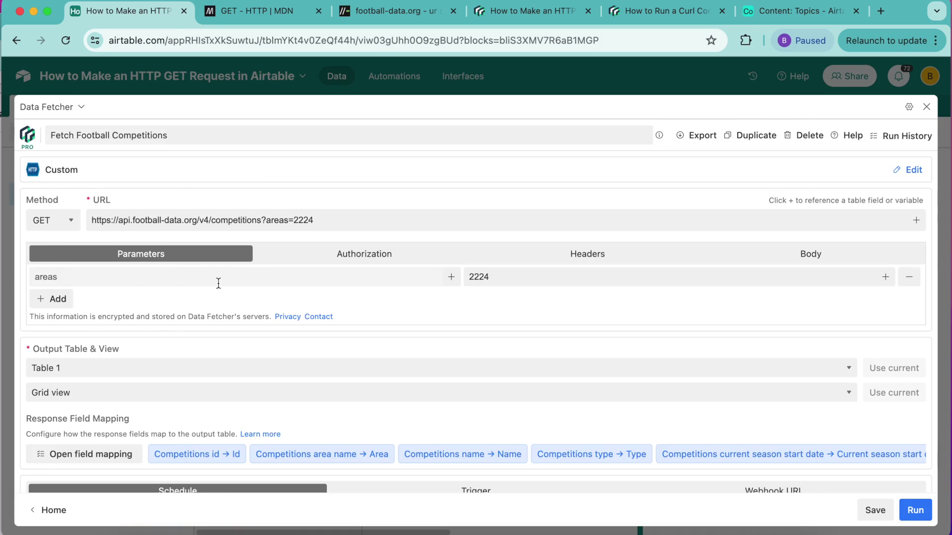
click(316, 257)
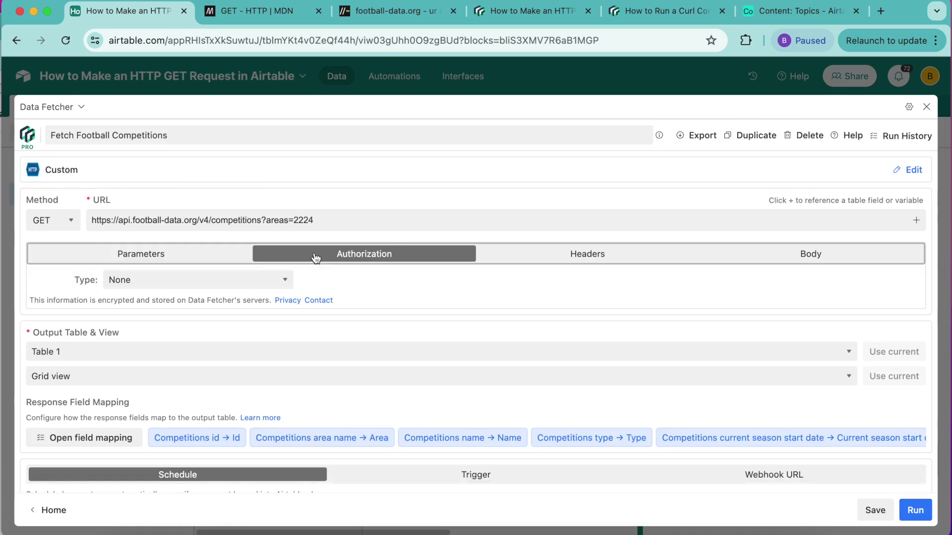
click(208, 288)
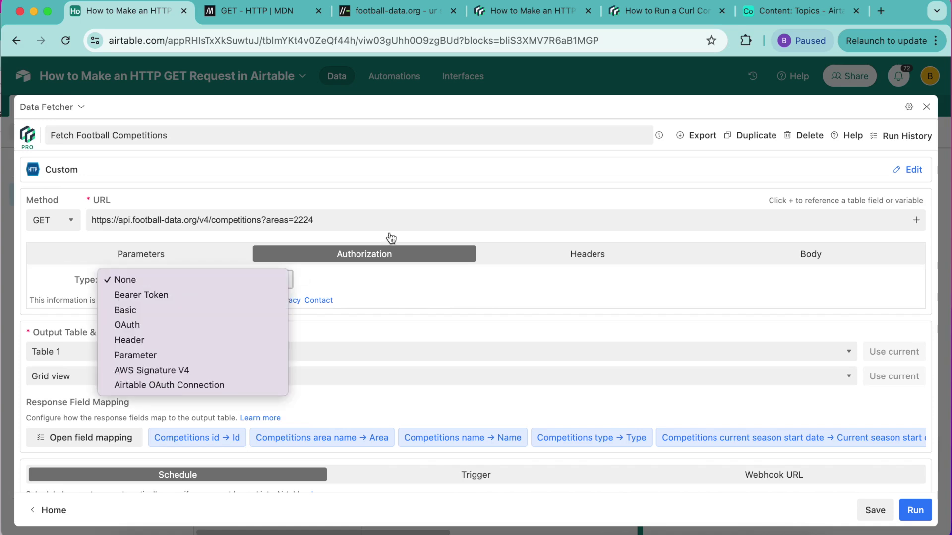
click(616, 258)
click(617, 258)
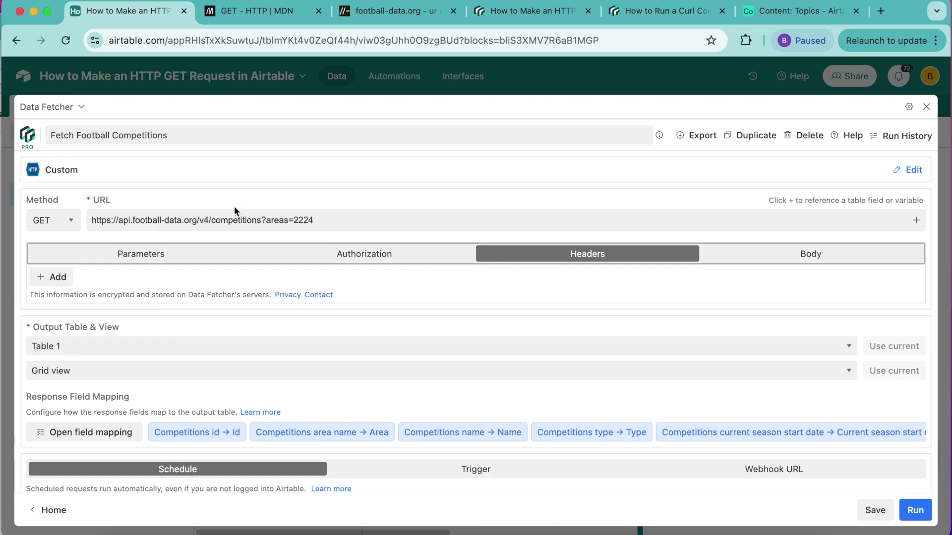
click(525, 12)
Step: Open the blog's linked article on HTTP headers, then return to the Airtable request
scroll(439, 237, down, 20)
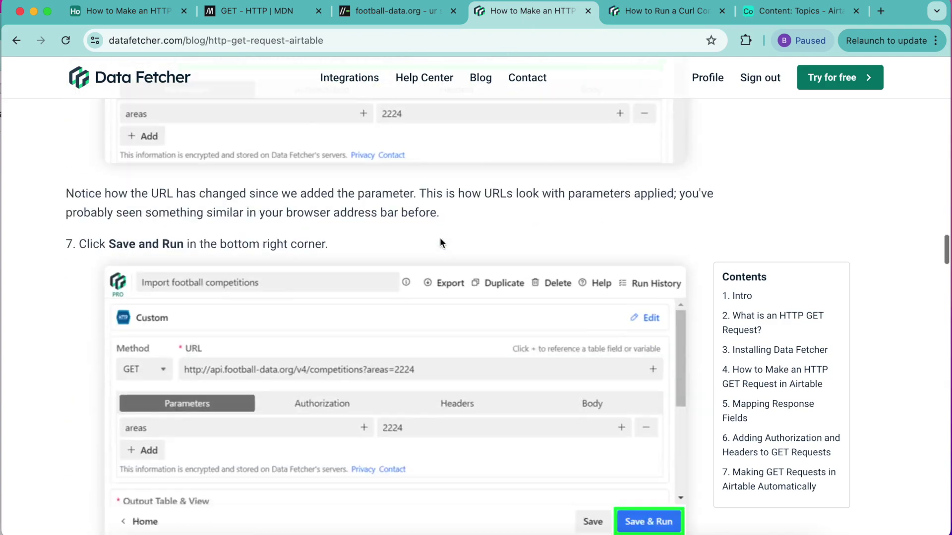
scroll(439, 237, down, 15)
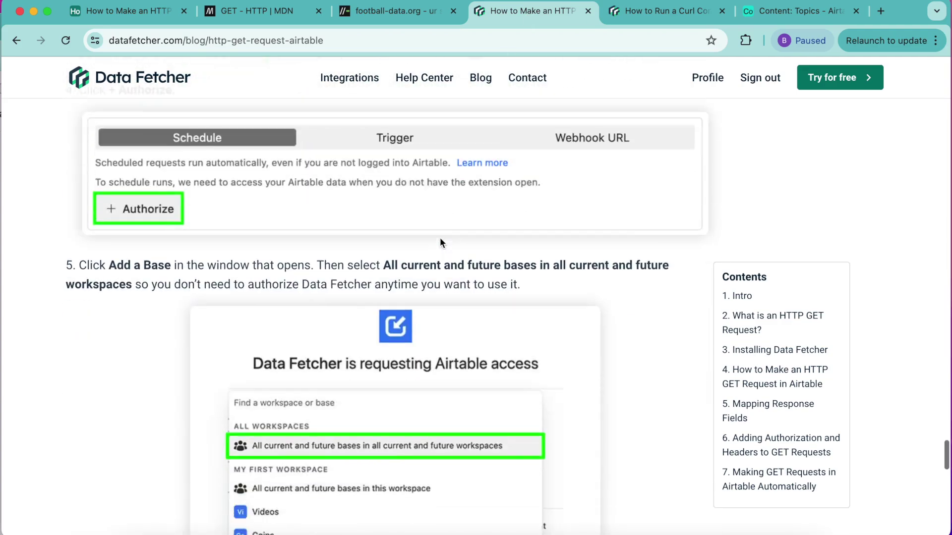
scroll(439, 237, up, 10)
scroll(440, 241, up, 6)
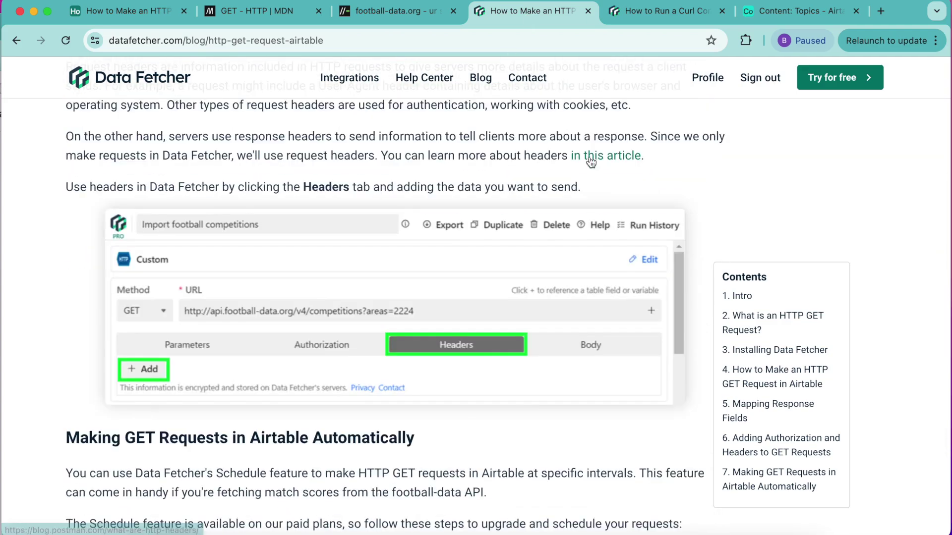
click(623, 155)
click(152, 11)
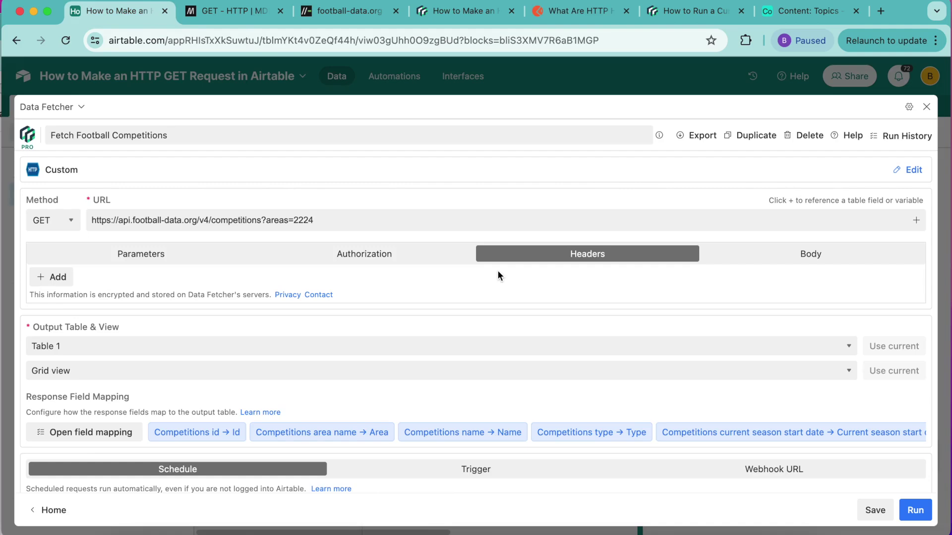
Step: Scroll the request editor and close the full-screen Data Fetcher extension
scroll(435, 323, down, 3)
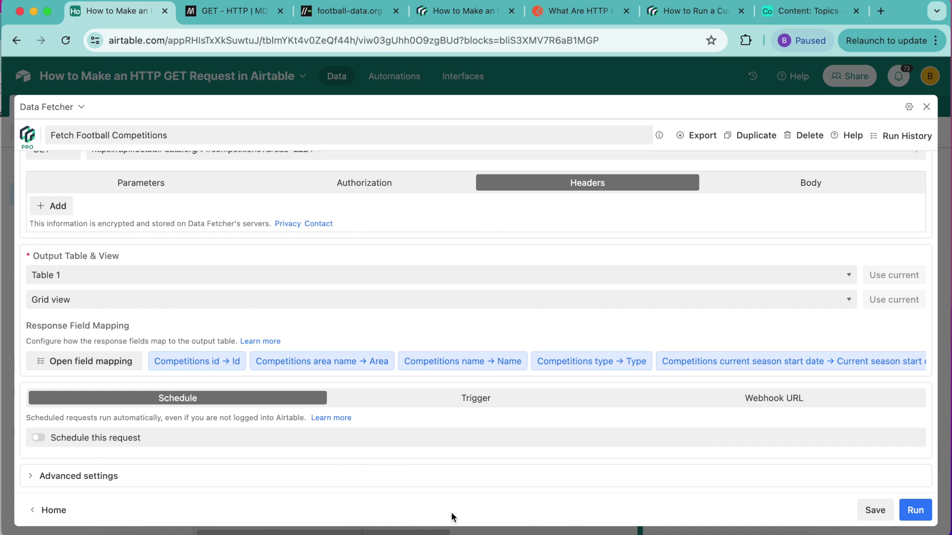
click(926, 107)
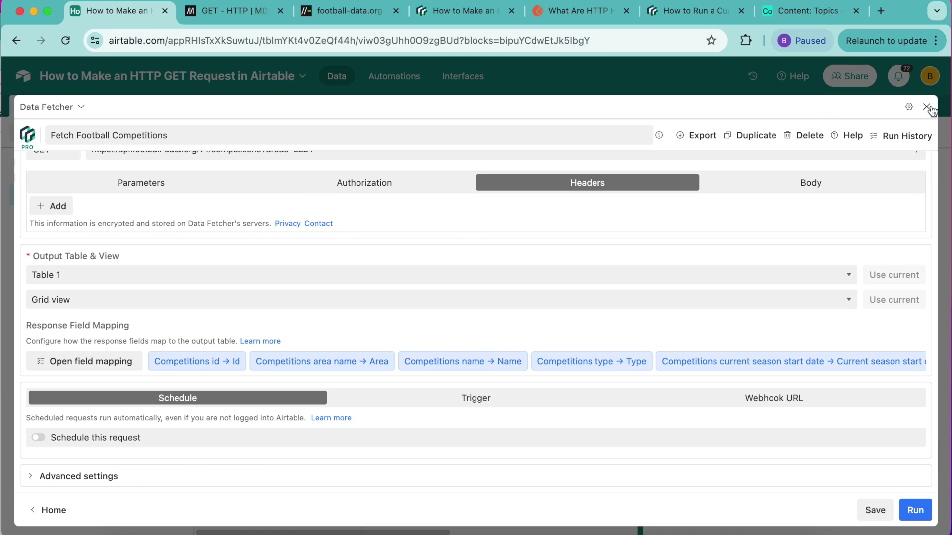
click(933, 106)
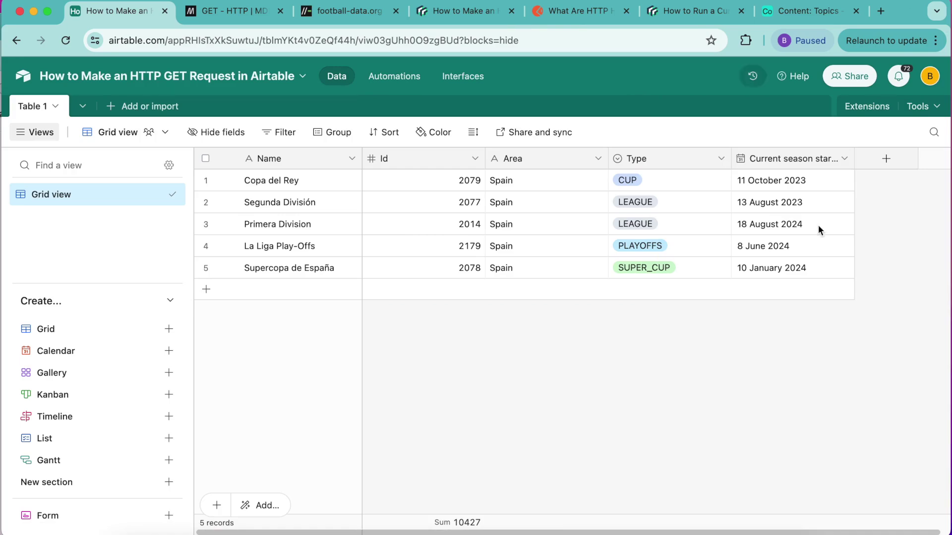
click(450, 10)
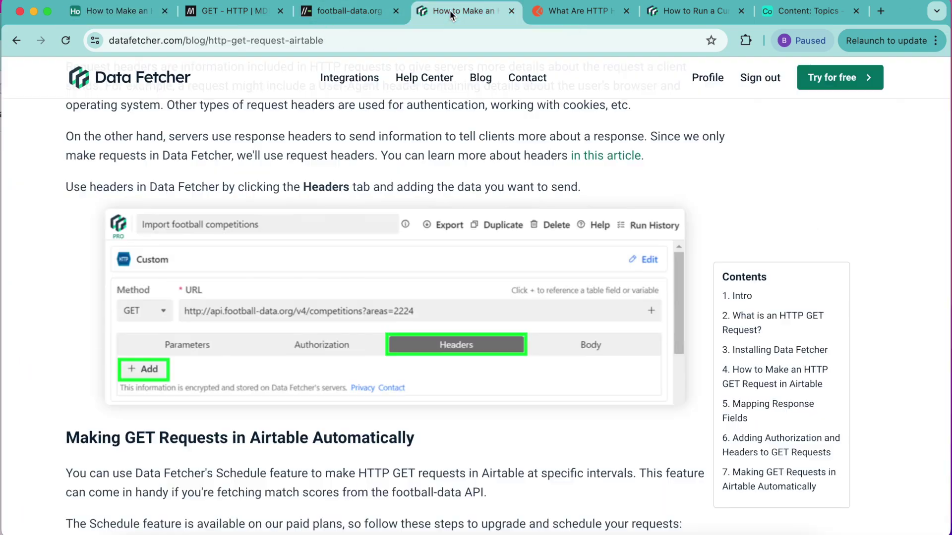
scroll(395, 284, down, 5)
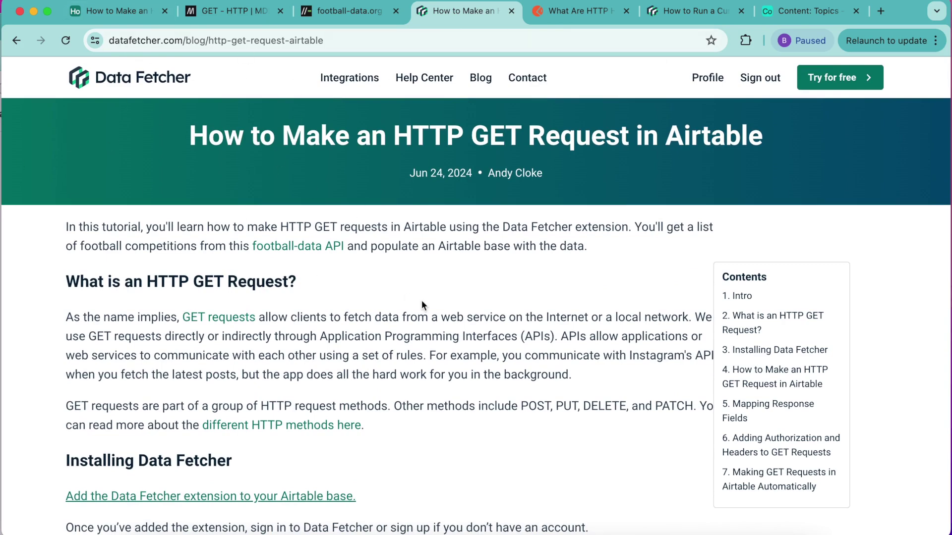
click(123, 19)
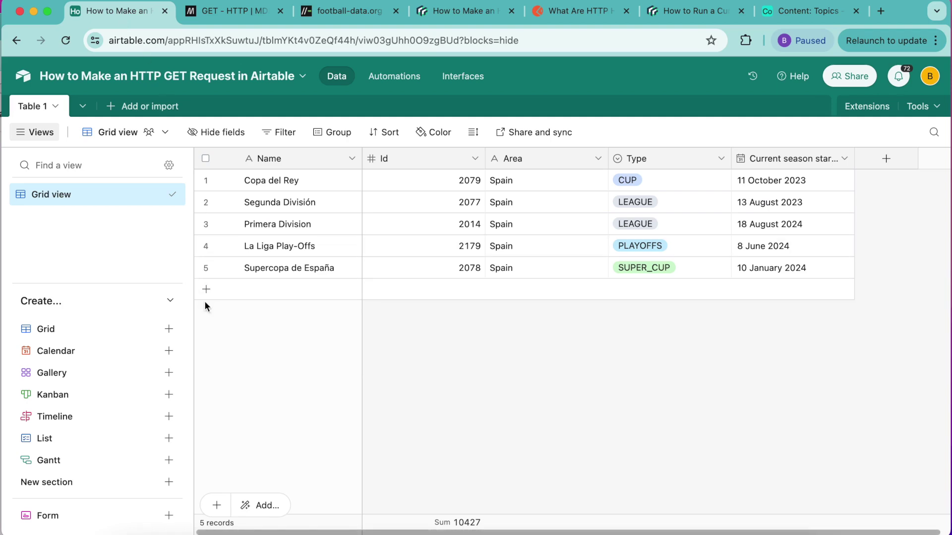